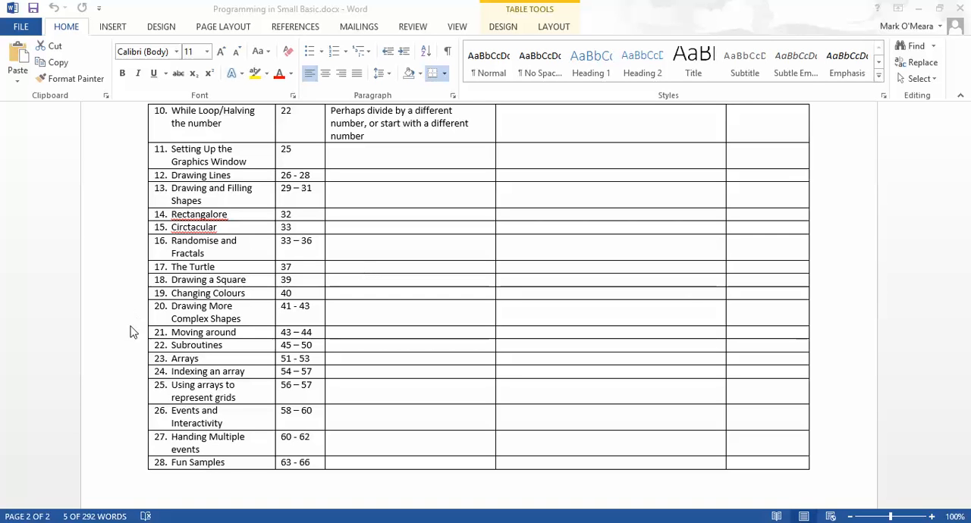
# - Select the 'Moving around' lesson row and bring up the PDF book's Moving Around section
pyautogui.click(131, 332)
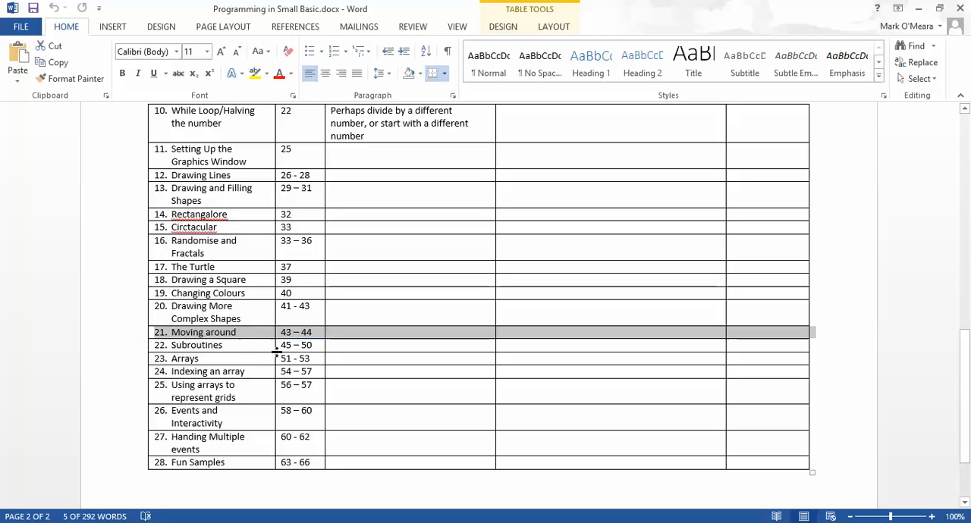
pyautogui.click(619, 520)
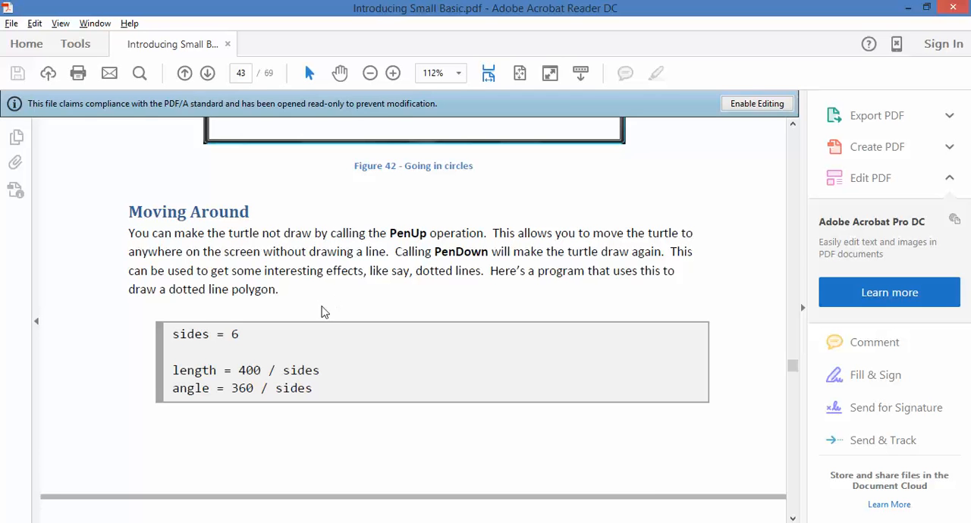
pyautogui.scroll(-1, 325, 303)
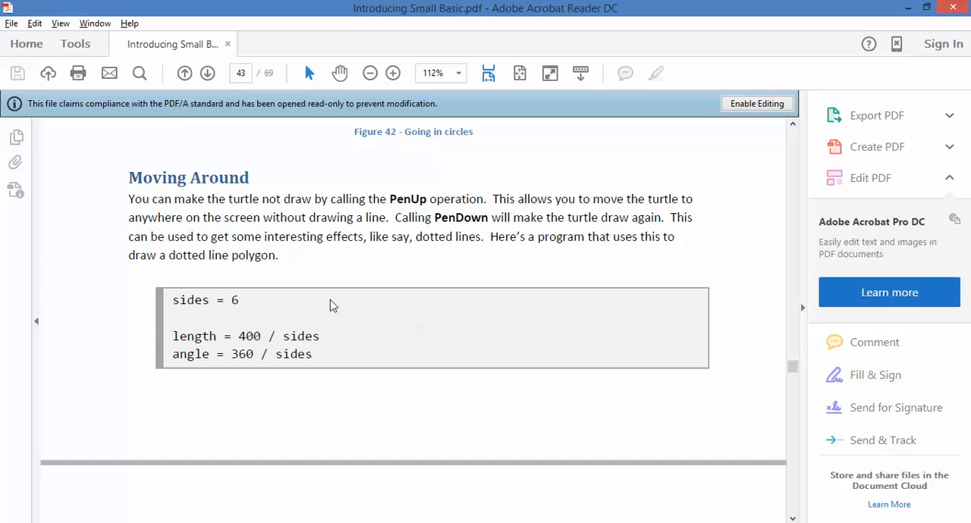
pyautogui.scroll(-1, 318, 314)
pyautogui.scroll(-1, 308, 303)
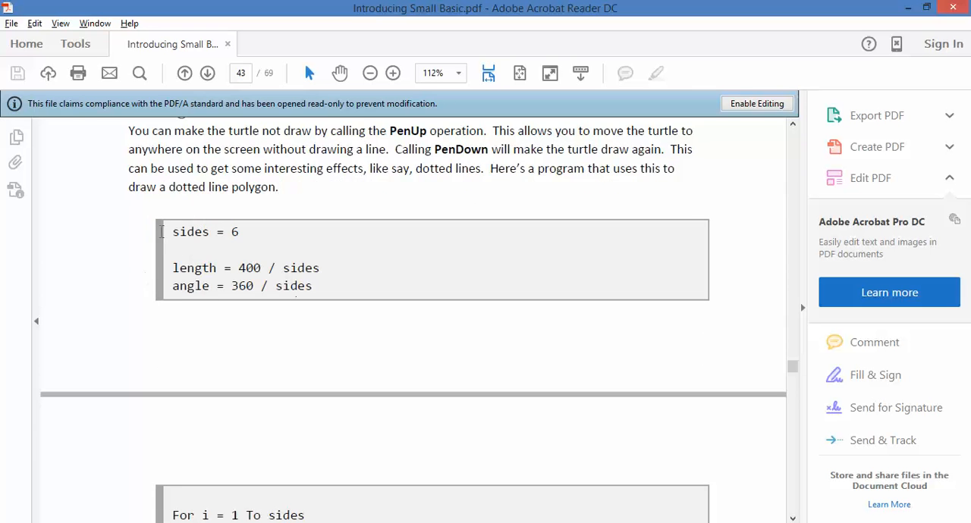
# - Copy the hexagon program code from 'sides = 6' to 'EndFor' and switch to the editor
pyautogui.moveTo(170, 231); pyautogui.dragTo(365, 447)
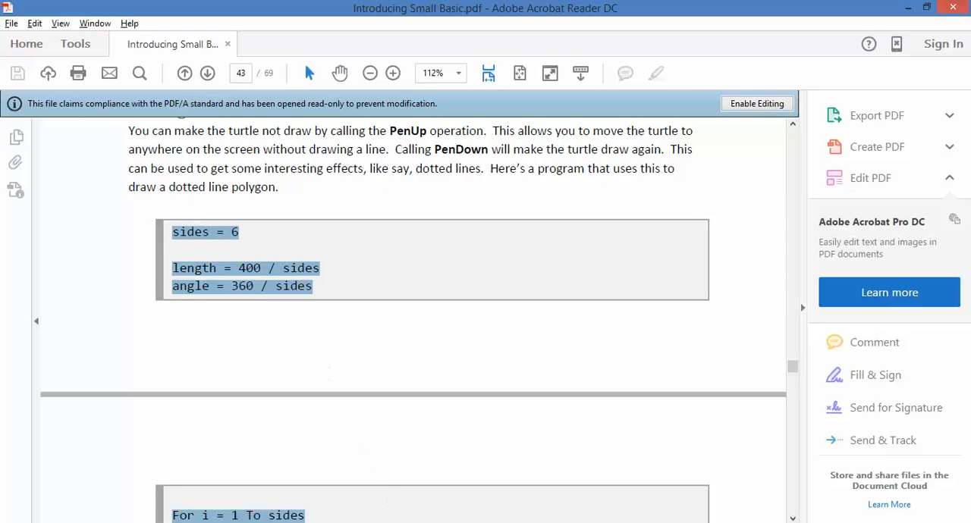
pyautogui.moveTo(399, 515); pyautogui.dragTo(280, 453)
pyautogui.scroll(-5, 379, 395)
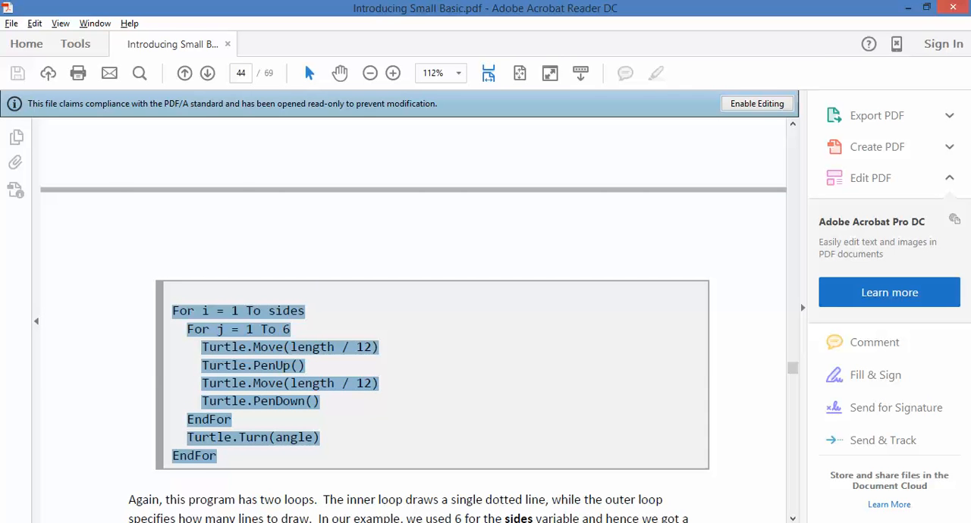
pyautogui.hotkey('ctrl', 'c')
pyautogui.hotkey('alt', 'Tab')
# - Paste the program and delete the four stray explanatory lines after the length calculation
pyautogui.click(397, 371)
pyautogui.hotkey('ctrl', 'v')
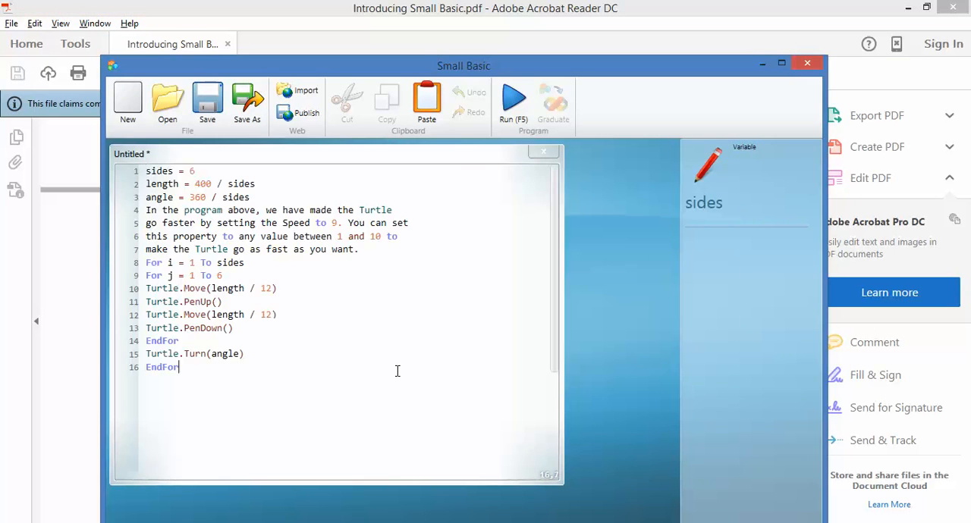
pyautogui.click(196, 171)
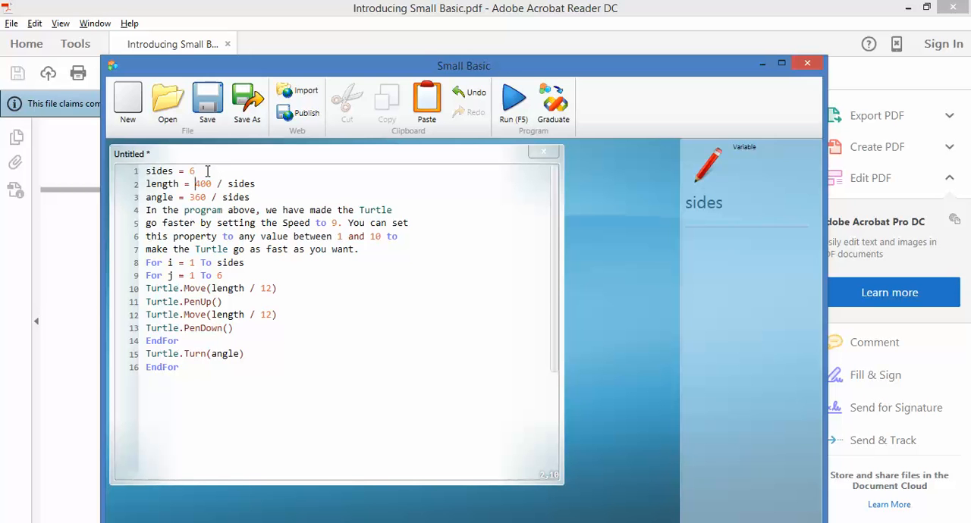
pyautogui.press('Right')
pyautogui.press('Right')
pyautogui.press('Right')
pyautogui.press('Right')
pyautogui.press('Right')
pyautogui.press('Right')
pyautogui.hotkey('shift', 'Down')
pyautogui.hotkey('shift', 'Down')
pyautogui.hotkey('shift', 'Down')
pyautogui.hotkey('shift', 'Down')
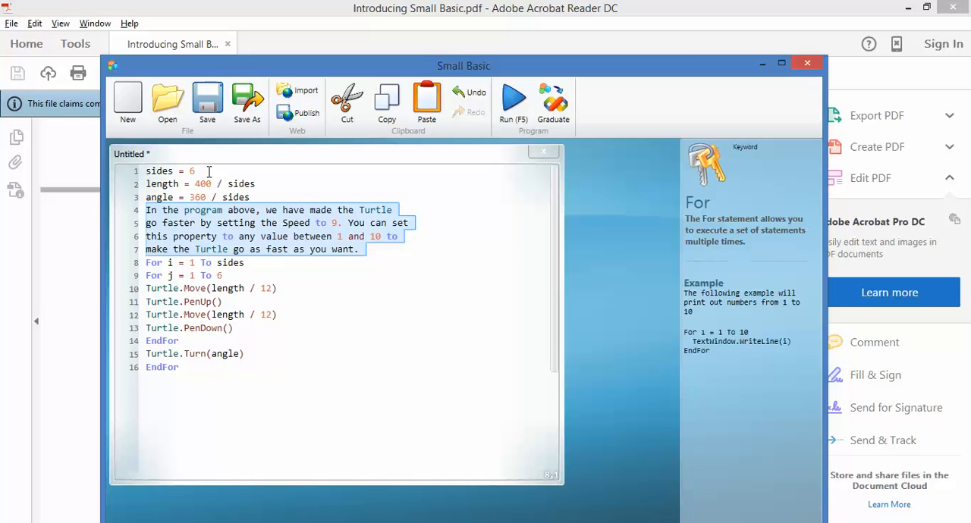
pyautogui.press('Delete')
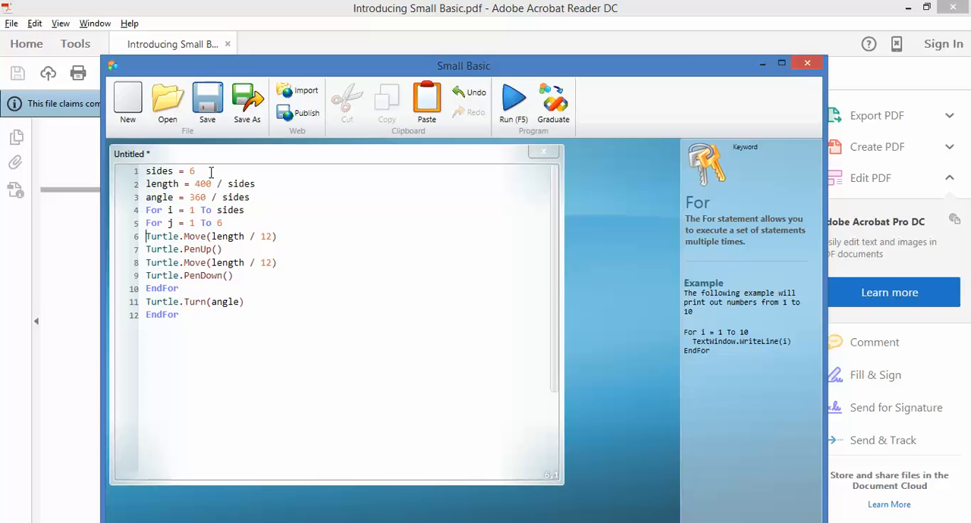
# - Review the Turtle.Move and PenUp lines and run the dashed hexagon program
pyautogui.press('Right')
pyautogui.press('Right')
pyautogui.press('Right')
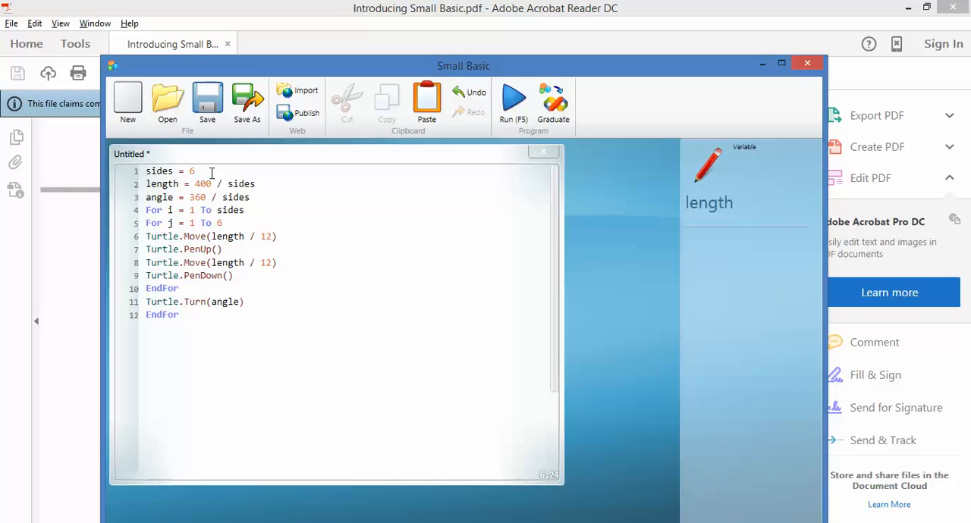
pyautogui.press('Down')
pyautogui.press('Down')
pyautogui.click(512, 104)
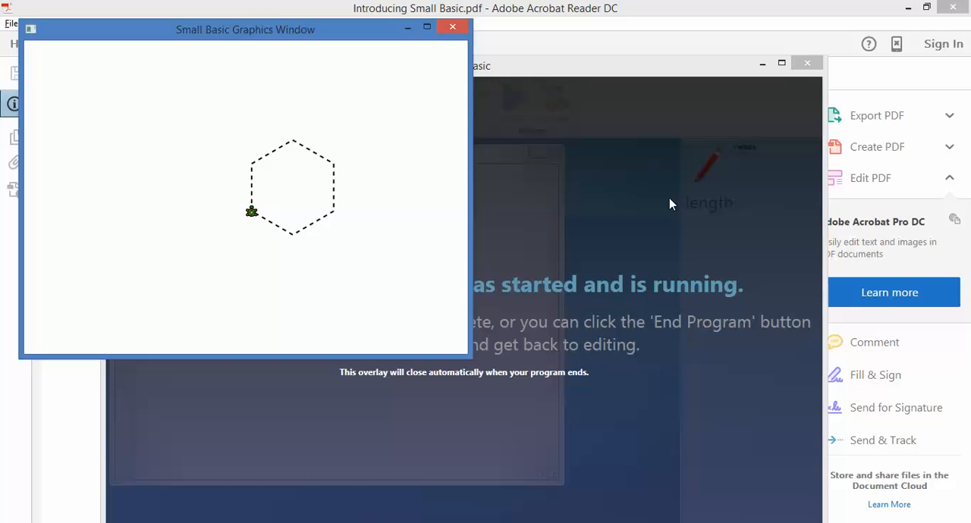
pyautogui.click(453, 28)
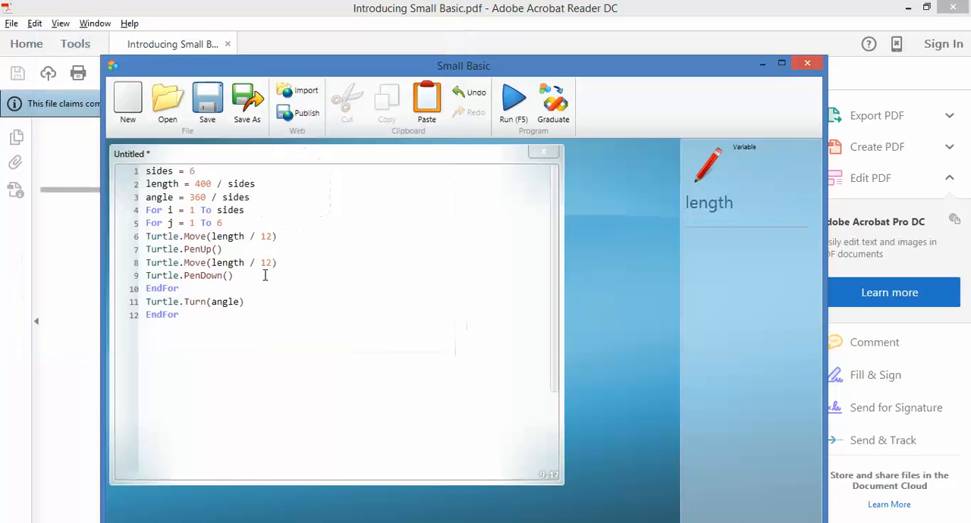
# - Set the dash loop to 8 and both Turtle.Move divisors to length / 16, then run it
pyautogui.click(222, 223)
pyautogui.hotkey('shift', 'Left')
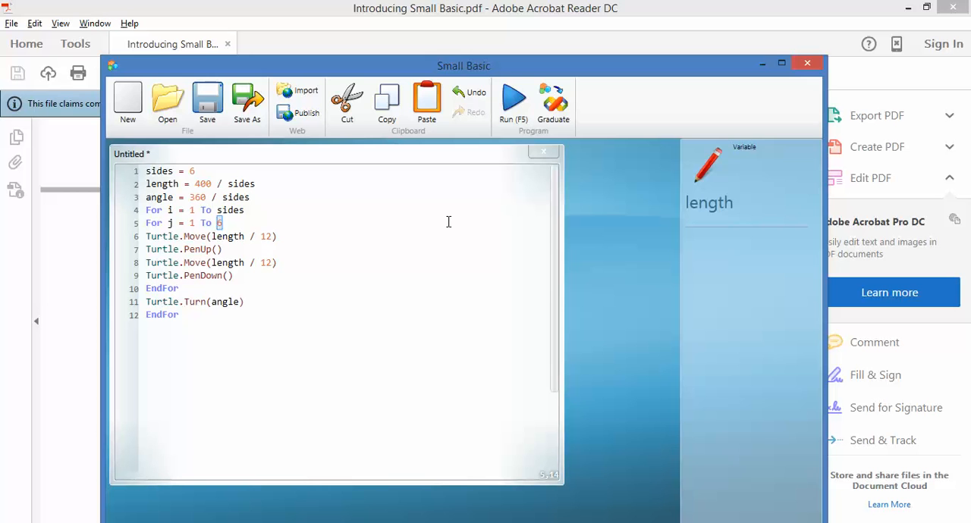
pyautogui.write('8')
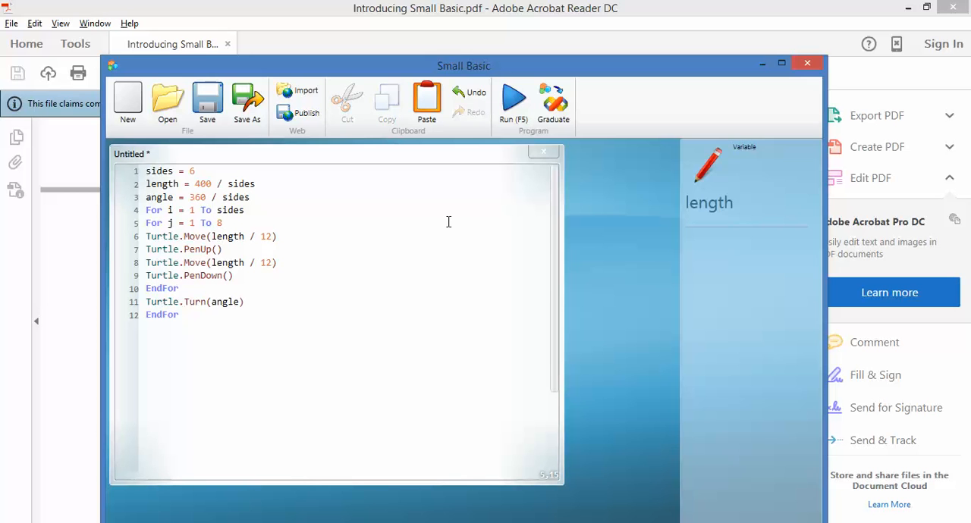
pyautogui.hotkey('shift', 'Right')
pyautogui.write('6')
pyautogui.press('Down')
pyautogui.press('Down')
pyautogui.hotkey('shift', 'Left')
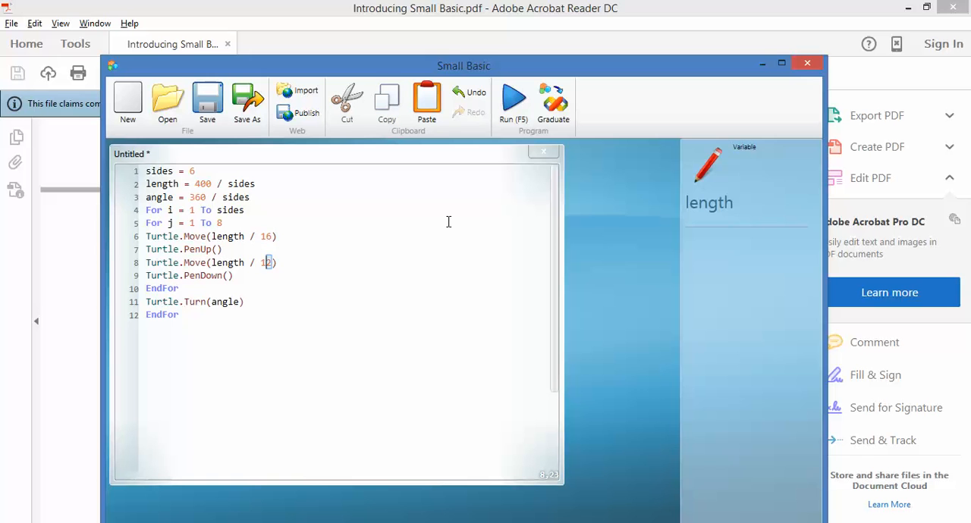
pyautogui.write('6')
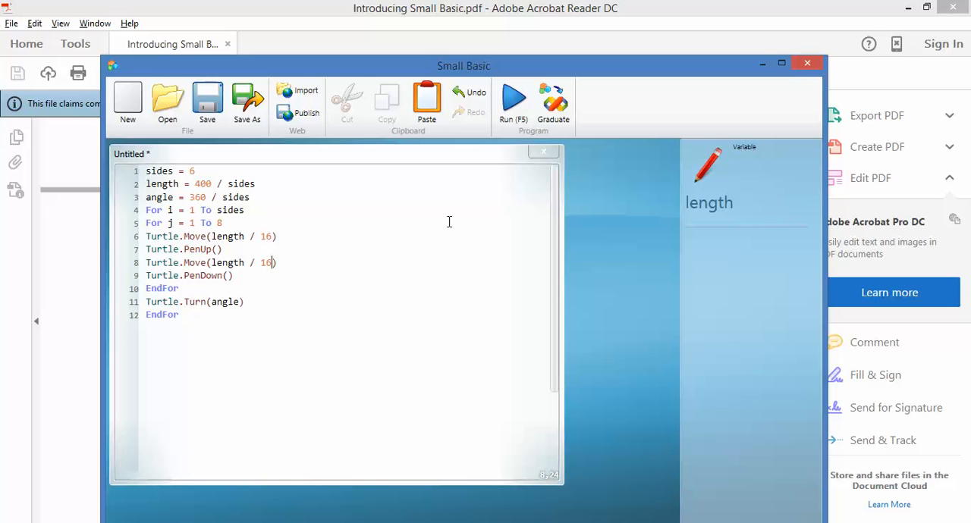
pyautogui.click(514, 102)
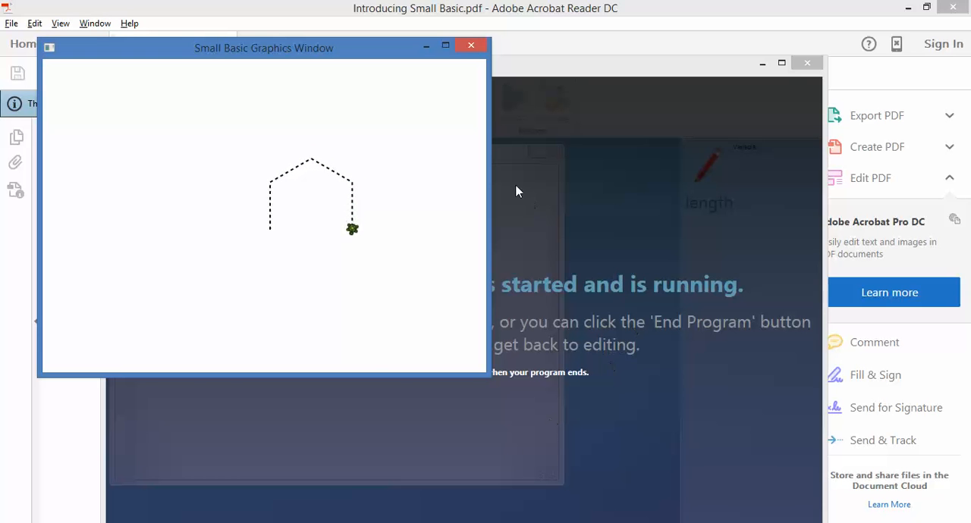
# - Close the Graphics Window once the finer-dotted hexagon is complete
pyautogui.click(472, 48)
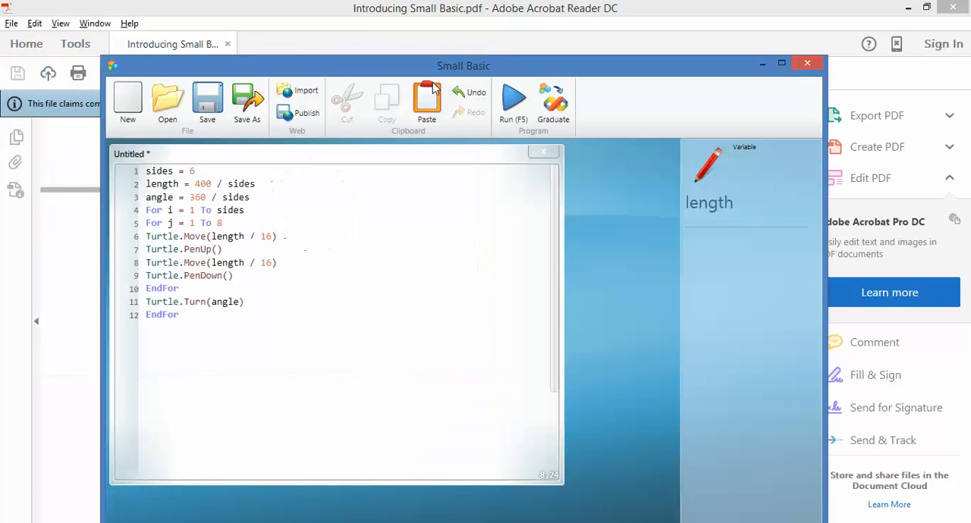
# - Set the dash loop count to 4 and both Turtle.Move divisors on lines 6 and 8 to 8
pyautogui.click(221, 223)
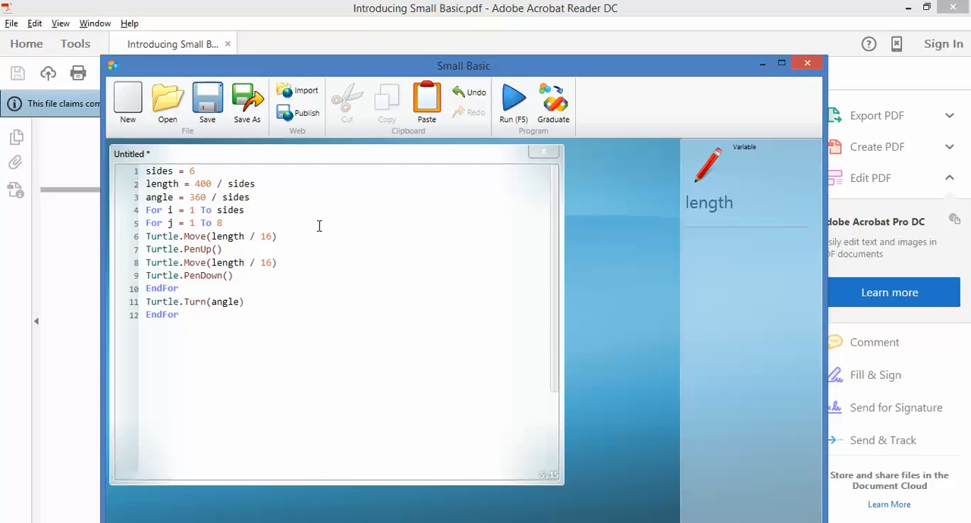
pyautogui.hotkey('shift', 'Left')
pyautogui.write('4')
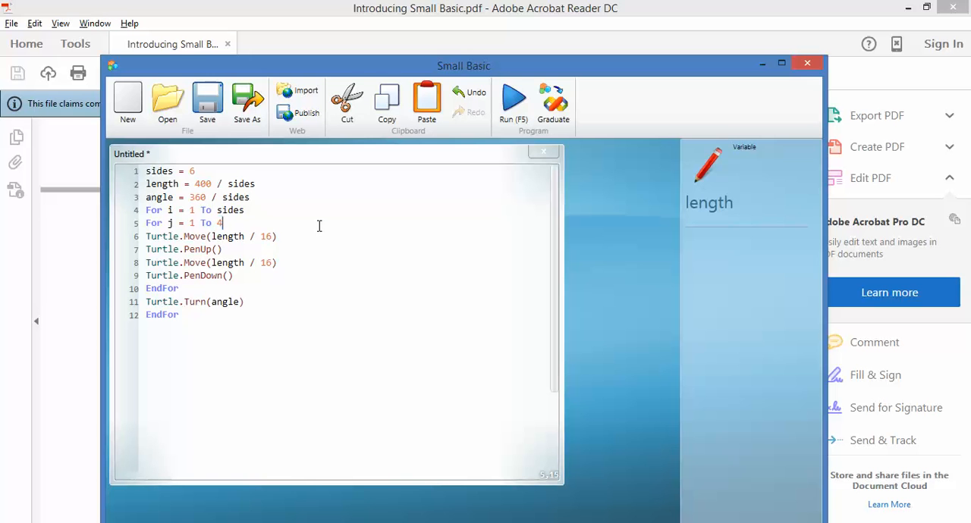
pyautogui.press('Down')
pyautogui.press('Right')
pyautogui.press('Right')
pyautogui.press('Right')
pyautogui.hotkey('shift', 'Right')
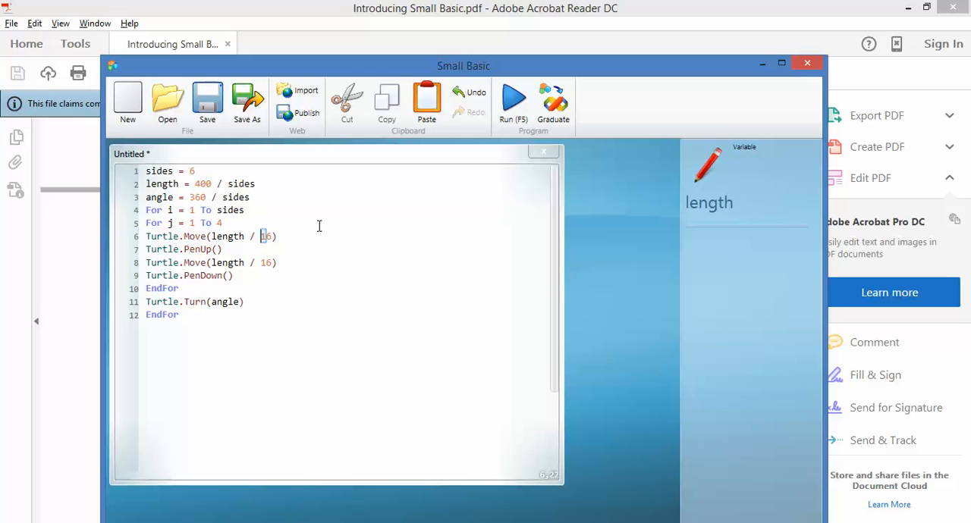
pyautogui.press('Left')
pyautogui.hotkey('shift', 'Right')
pyautogui.hotkey('shift', 'Right')
pyautogui.write('8')
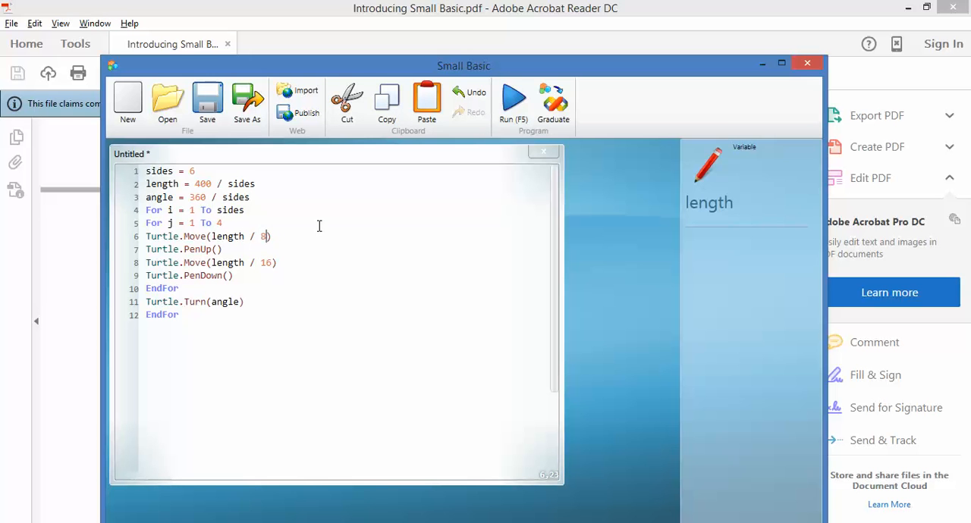
pyautogui.press('Down')
pyautogui.press('Down')
pyautogui.hotkey('shift', 'Left')
pyautogui.hotkey('shift', 'Right')
pyautogui.hotkey('shift', 'Right')
pyautogui.write('9')
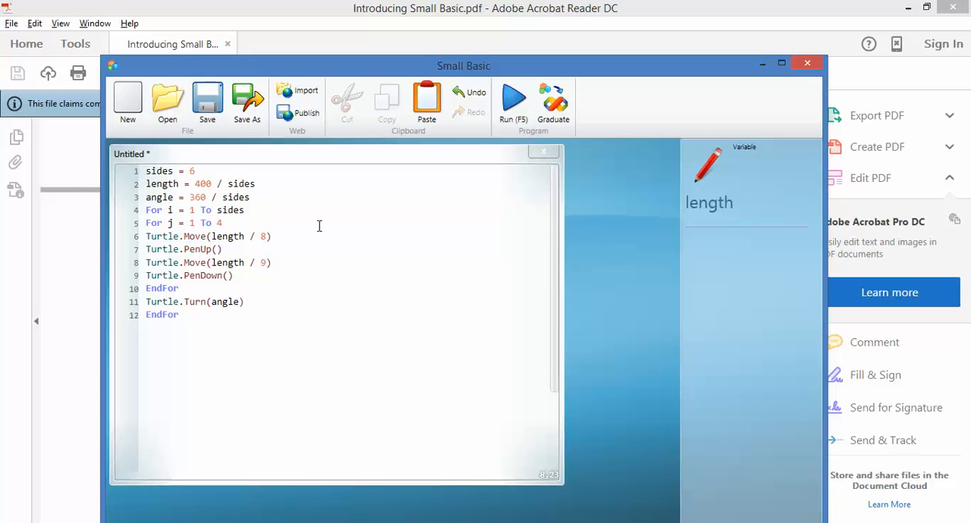
pyautogui.press('BackSpace')
pyautogui.write('8')
# - Run the program to draw the hexagon with 4 longer dashes per side
pyautogui.click(509, 112)
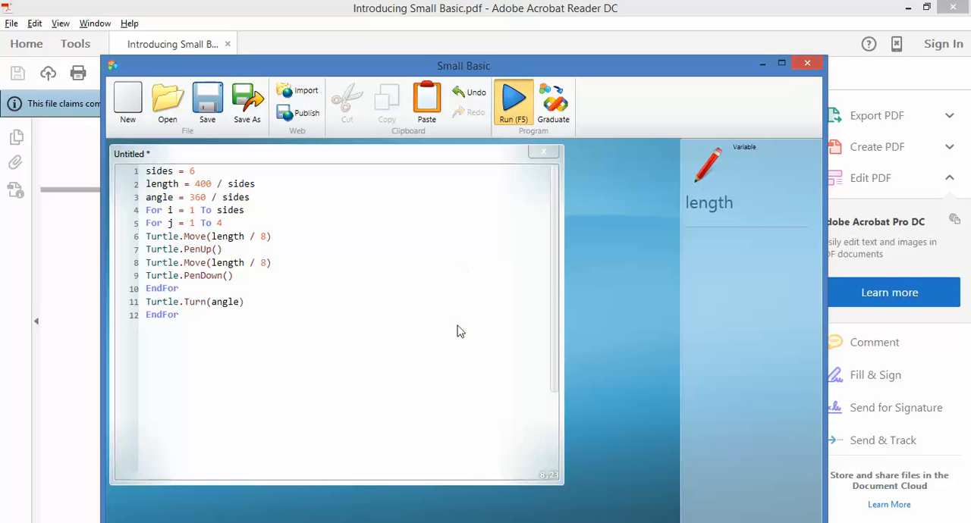